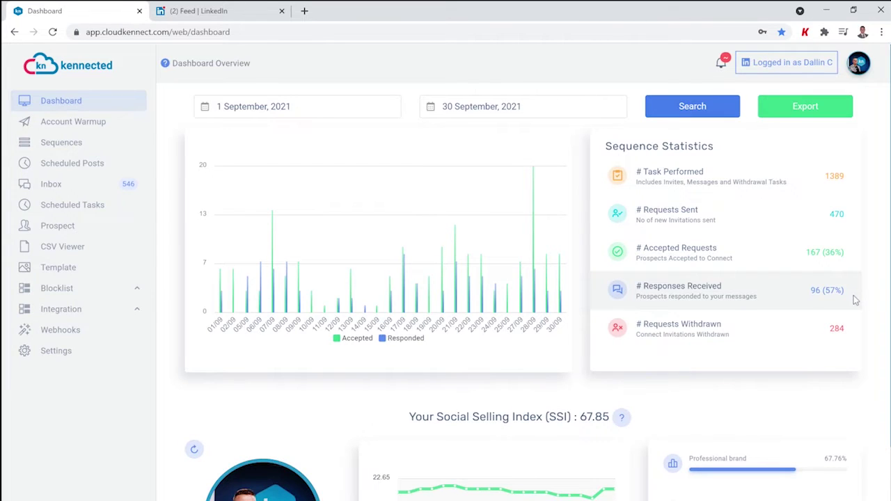
Step: Search LinkedIn for "Sales" AND ("President" OR "CEO") and show only People results
{"action": "scroll", "coordinate": [878, 338], "scroll_direction": "down", "scroll_amount": 2}
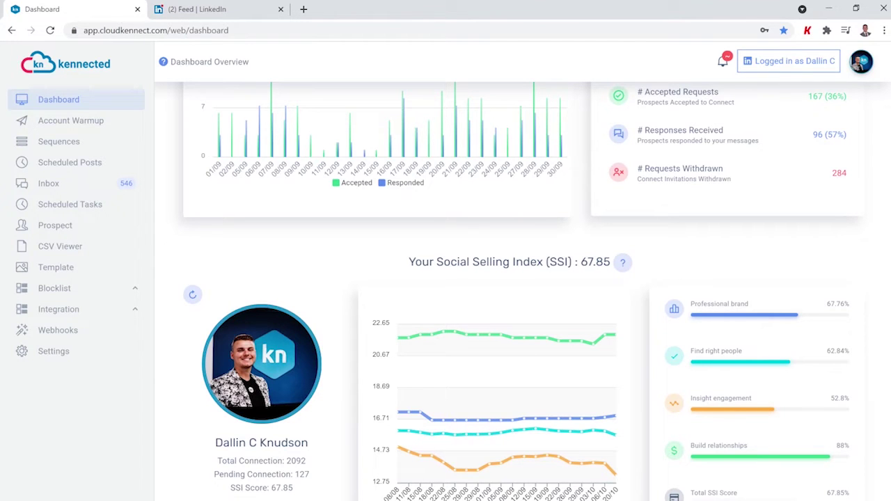
{"action": "key", "text": "ctrl+Tab"}
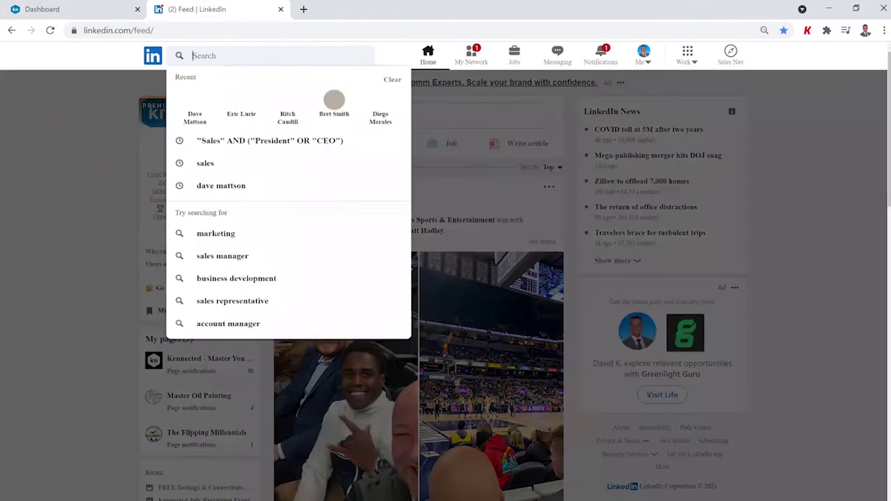
{"action": "type", "text": "\"Sales"}
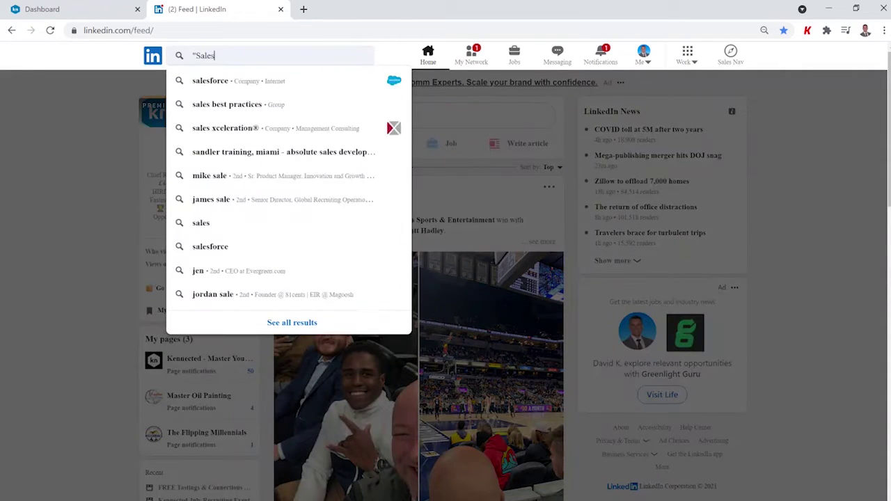
{"action": "type", "text": "\" AND "}
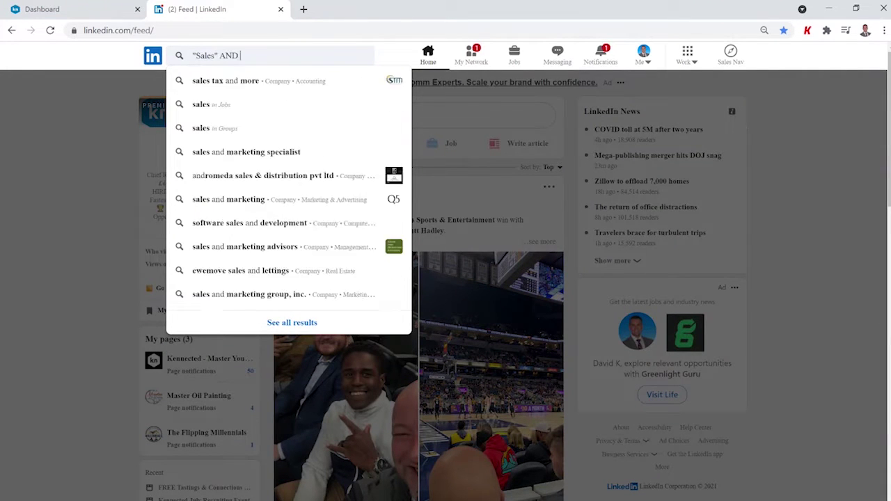
{"action": "type", "text": "(\"Pr"}
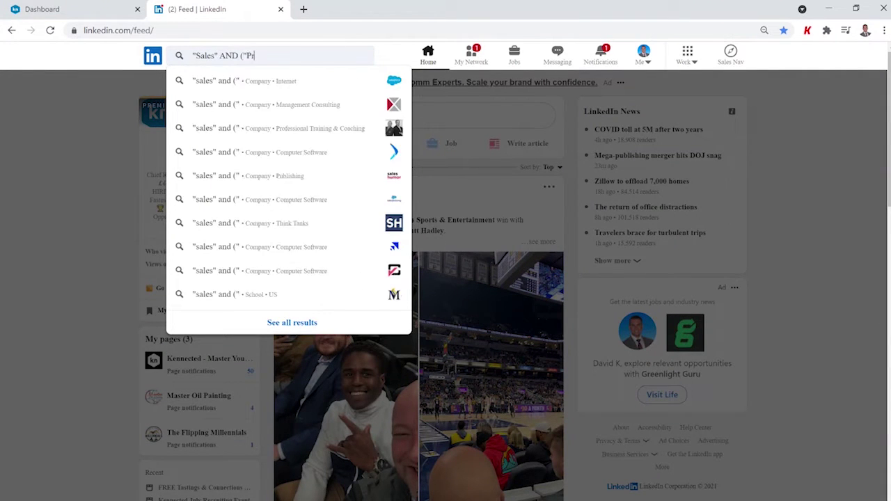
{"action": "type", "text": "esident\" O"}
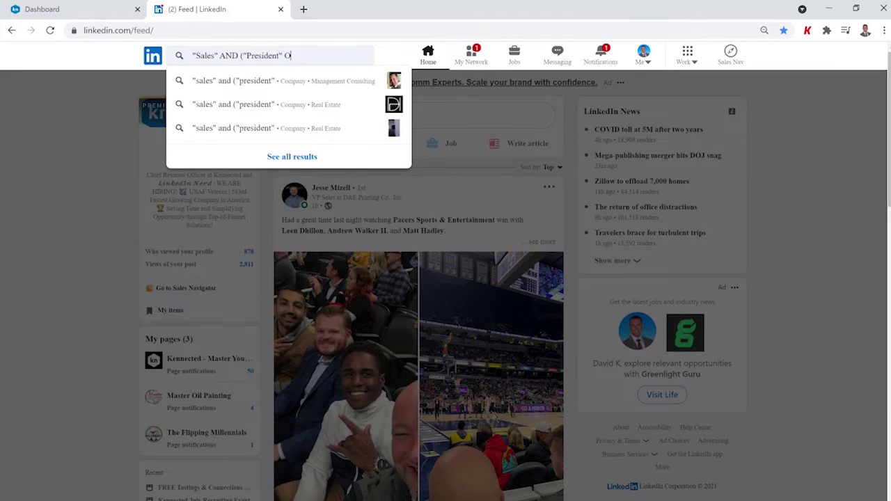
{"action": "type", "text": "R \"CEO"}
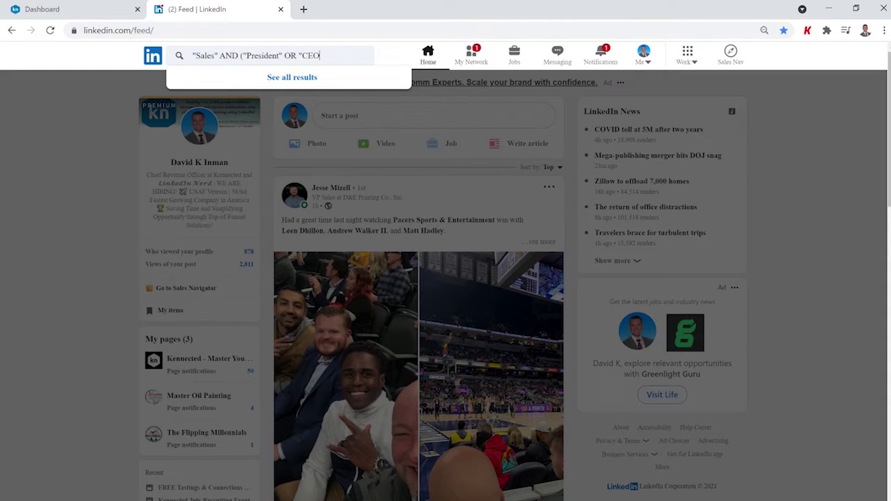
{"action": "type", "text": "\")"}
{"action": "key", "text": "Return"}
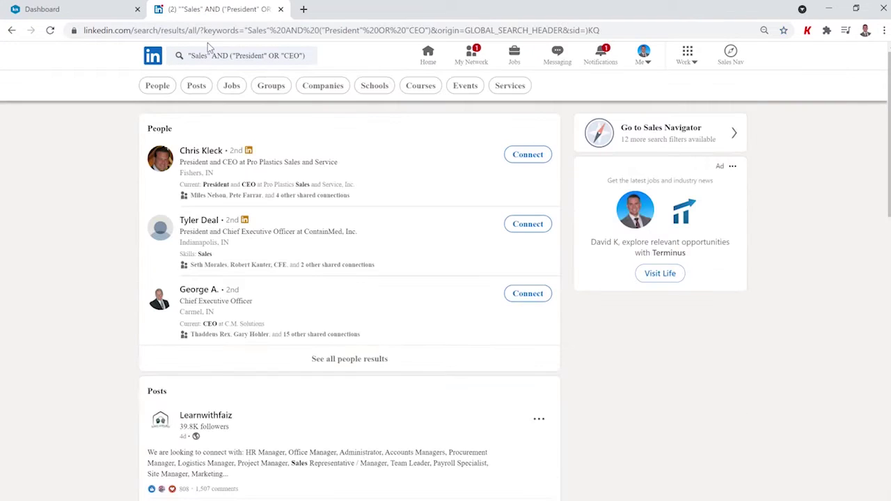
{"action": "left_click", "coordinate": [159, 90]}
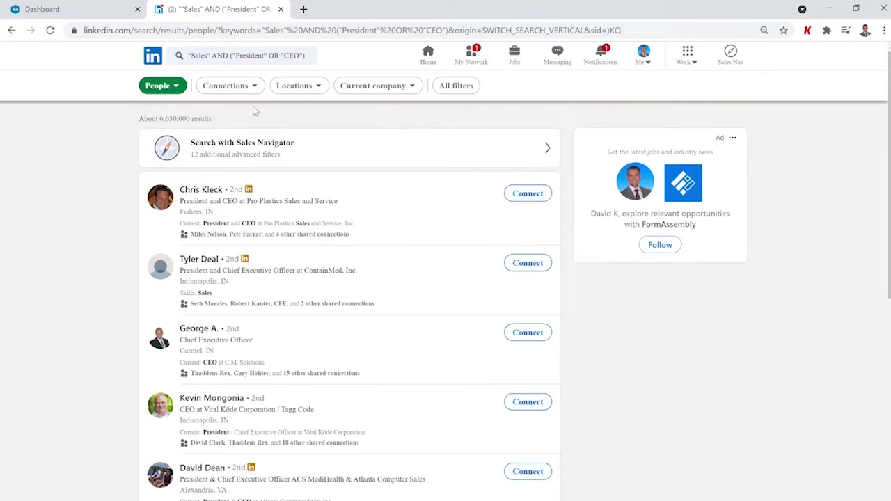
Step: Filter the search to 2nd-degree United States connections, select its URL, and return to Kennected
{"action": "left_click", "coordinate": [459, 85]}
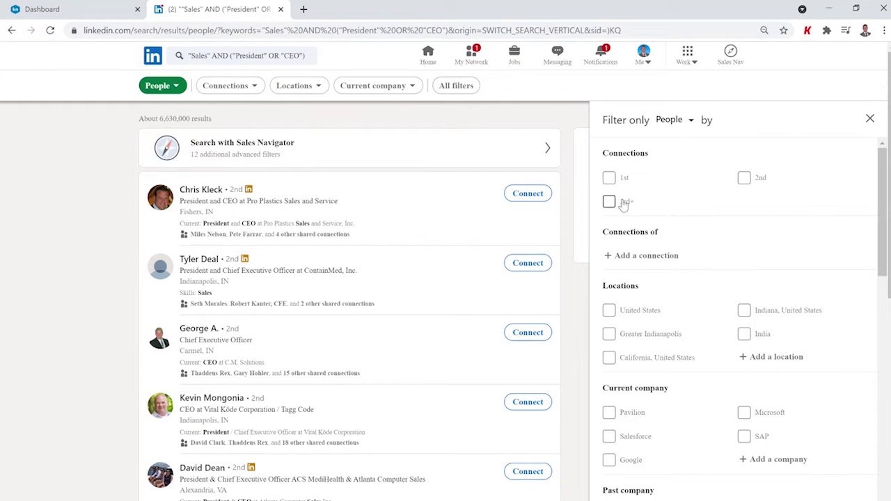
{"action": "left_click", "coordinate": [744, 179]}
{"action": "left_click", "coordinate": [610, 310]}
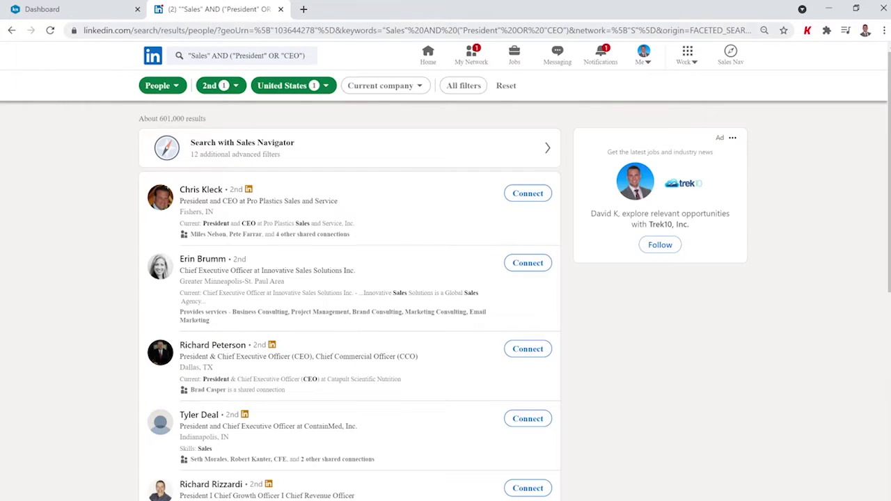
{"action": "scroll", "coordinate": [127, 151], "scroll_direction": "down", "scroll_amount": 7}
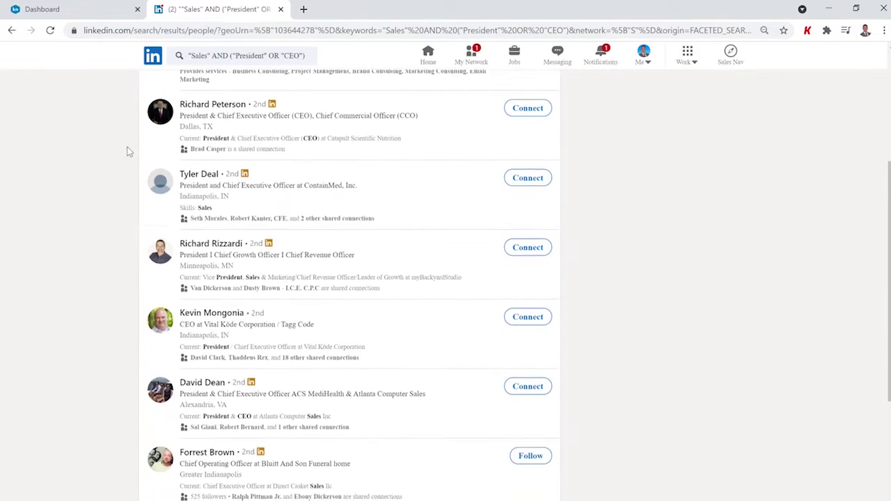
{"action": "scroll", "coordinate": [127, 150], "scroll_direction": "up", "scroll_amount": 7}
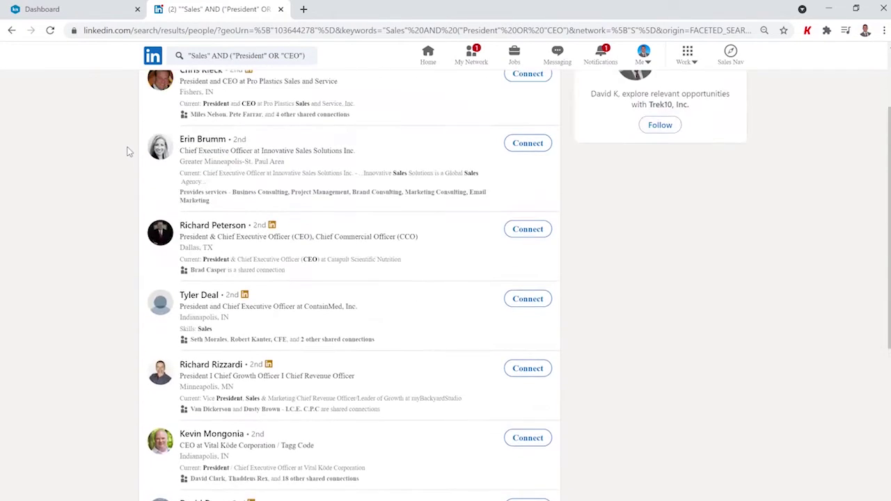
{"action": "key", "text": "ctrl+l"}
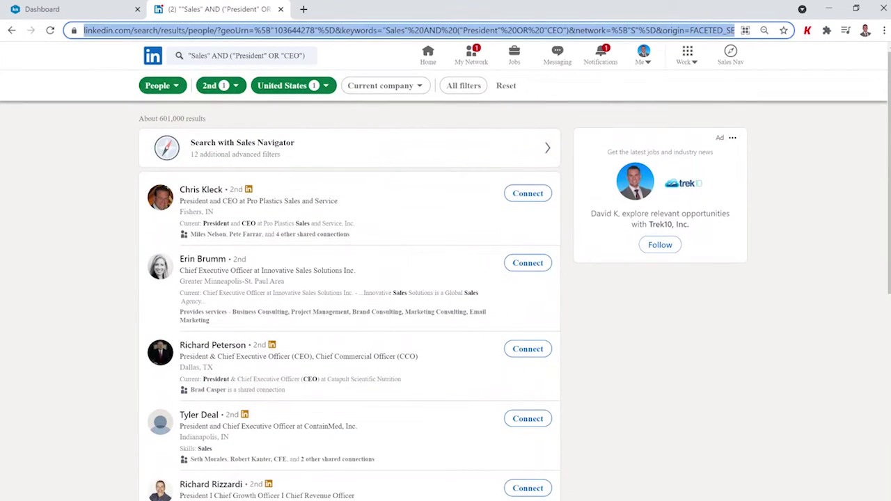
{"action": "left_click", "coordinate": [106, 14]}
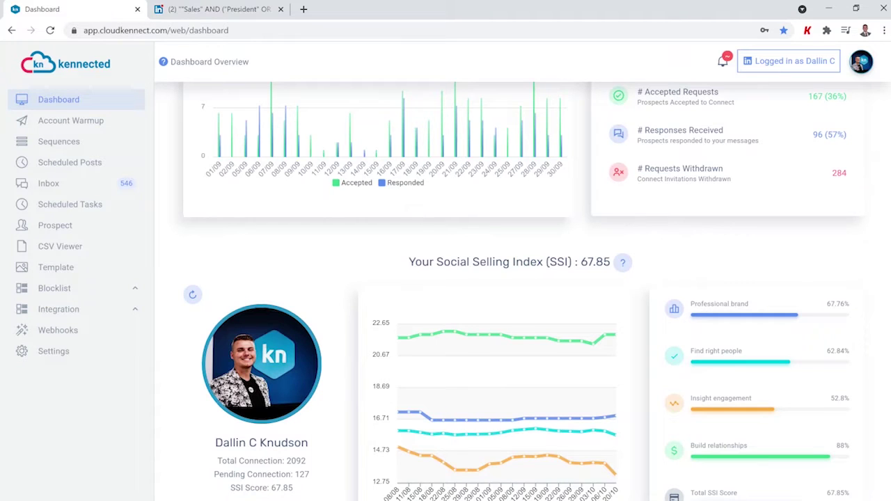
Step: Add a new Invitation Sequence from the Sequences overview
{"action": "left_click", "coordinate": [61, 143]}
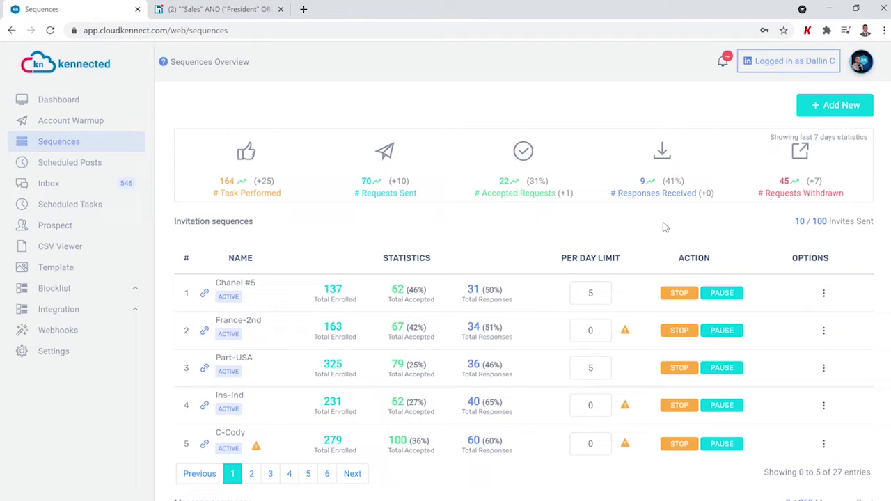
{"action": "left_click", "coordinate": [842, 106]}
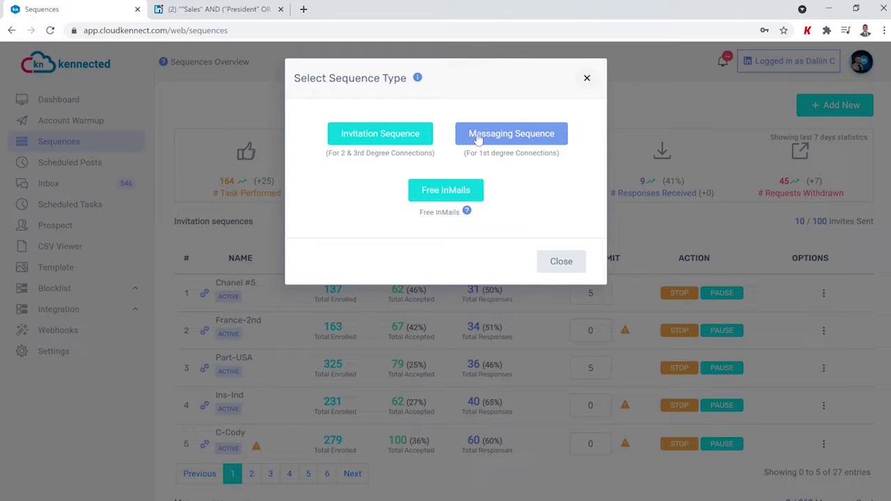
{"action": "left_click", "coordinate": [395, 138]}
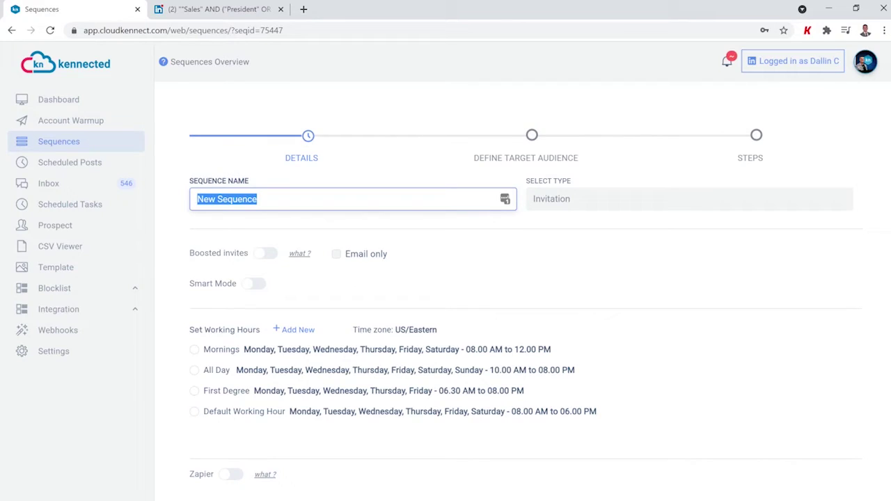
Step: Name the sequence 'Sales Presidents and CEOs', choose Default Working Hour, and proceed to Target Audience
{"action": "type", "text": "S"}
{"action": "key", "text": "BackSpace"}
{"action": "type", "text": "Sales Presidents and CEOs"}
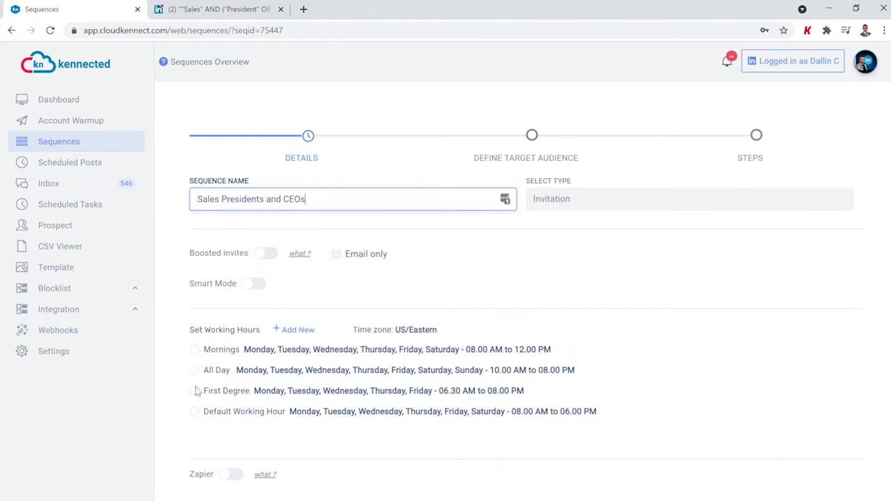
{"action": "left_click", "coordinate": [194, 412]}
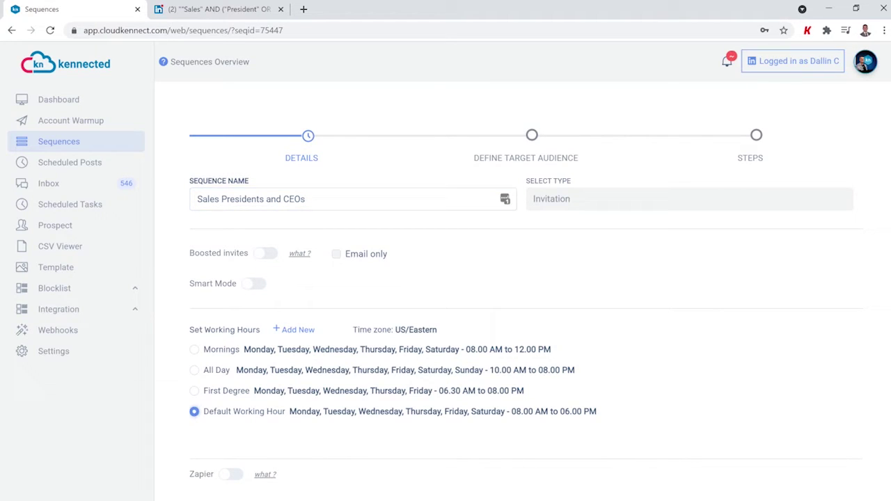
{"action": "left_click", "coordinate": [678, 423]}
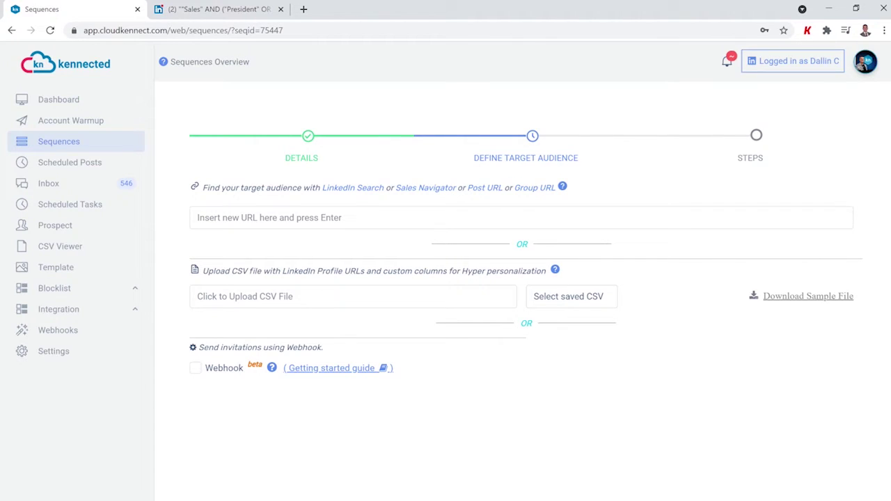
Step: Paste the filtered LinkedIn search URL as the sequence's target audience
{"action": "key", "text": "ctrl+v"}
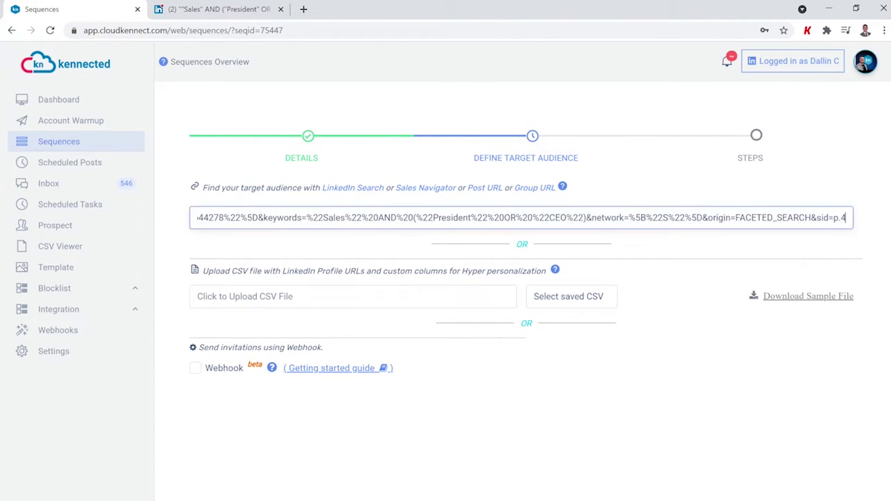
{"action": "key", "text": "Return"}
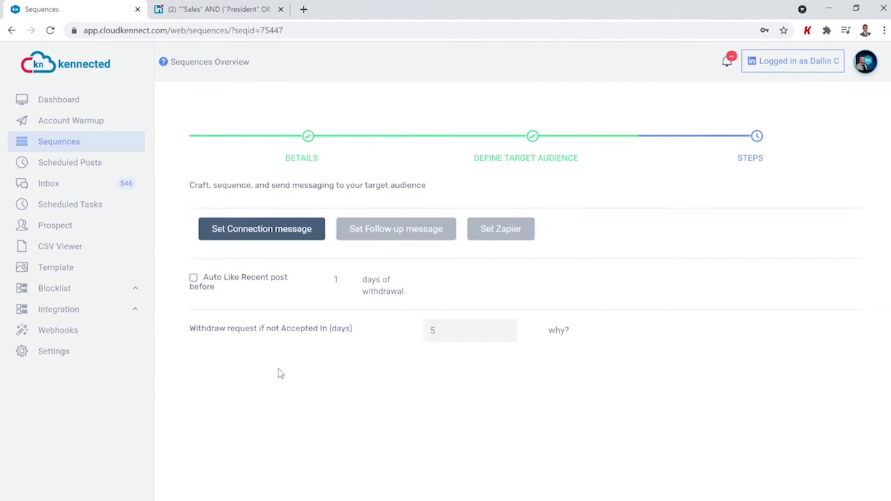
Step: Add the connection request (template 1) and first follow-up (template 2) as message steps 1 and 2
{"action": "left_click", "coordinate": [262, 235]}
{"action": "left_click", "coordinate": [313, 145]}
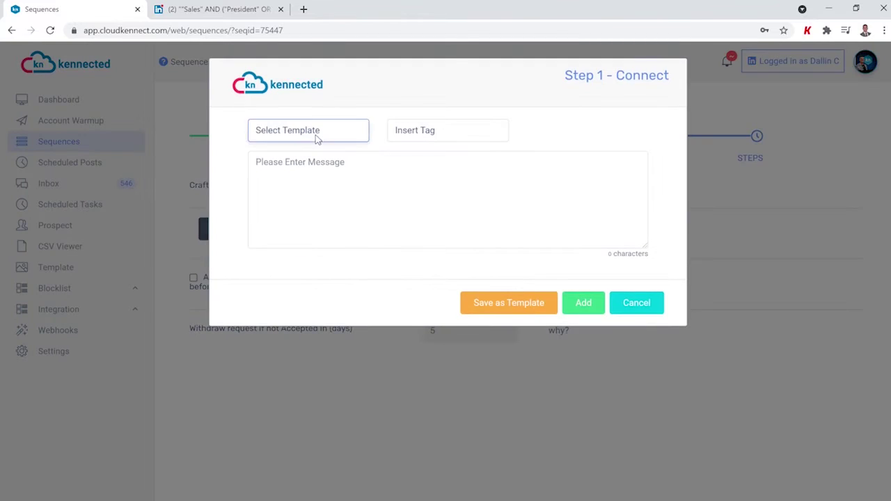
{"action": "left_click", "coordinate": [301, 179]}
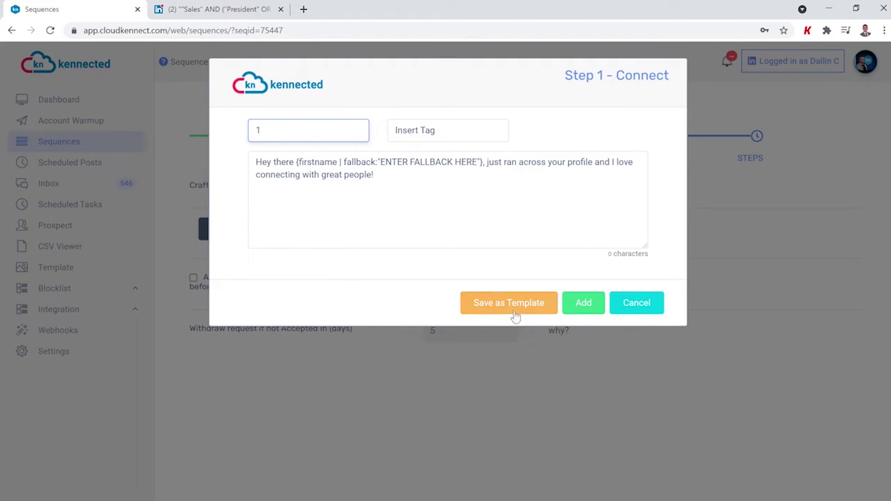
{"action": "left_click", "coordinate": [582, 303]}
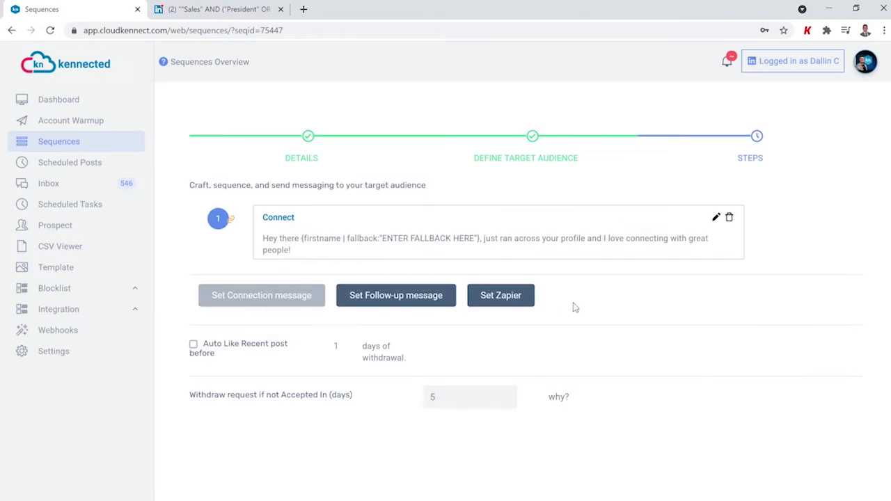
{"action": "left_click", "coordinate": [382, 299]}
{"action": "left_click", "coordinate": [332, 133]}
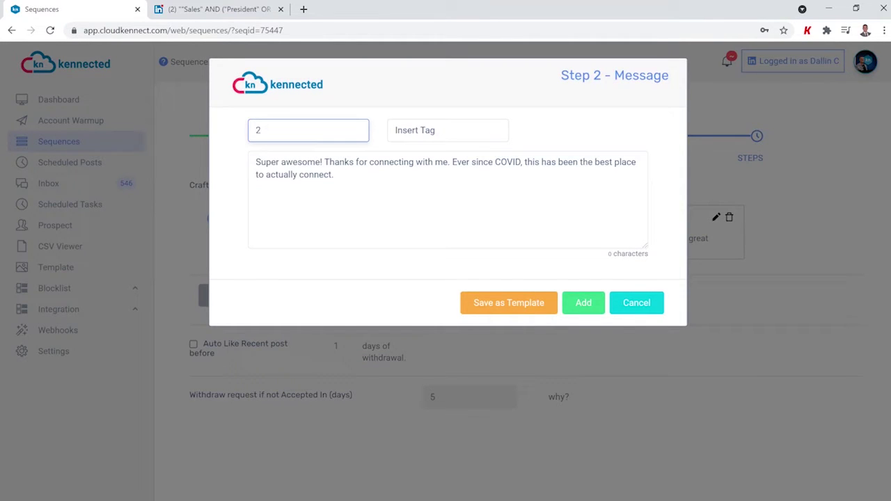
{"action": "left_click", "coordinate": [583, 311]}
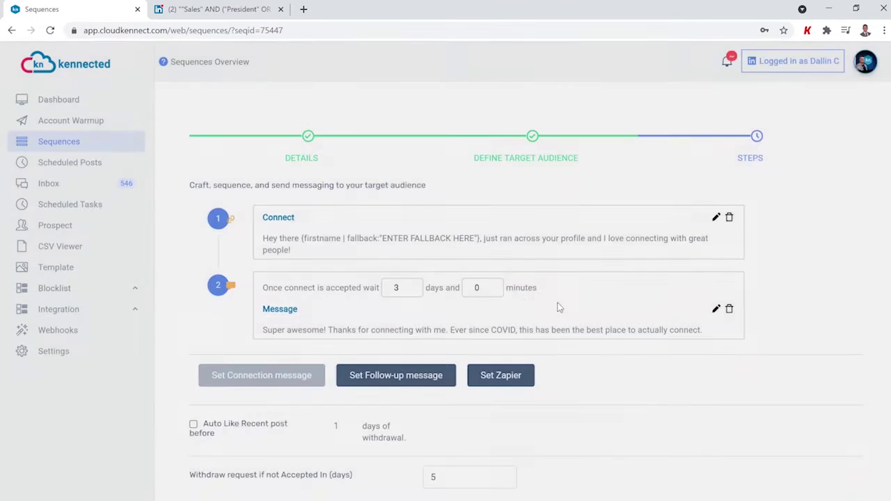
Step: Add the third and fourth follow-up message steps, then open Kennected Video in a new tab
{"action": "left_click", "coordinate": [388, 380]}
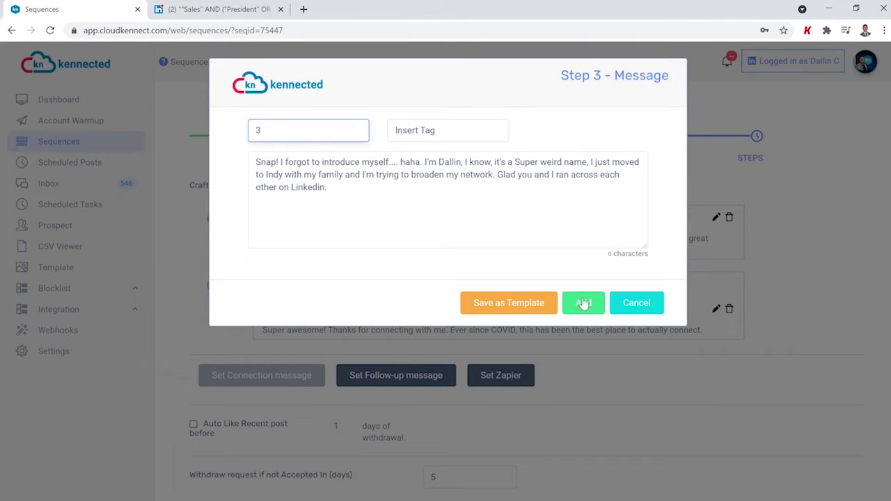
{"action": "left_click", "coordinate": [583, 303]}
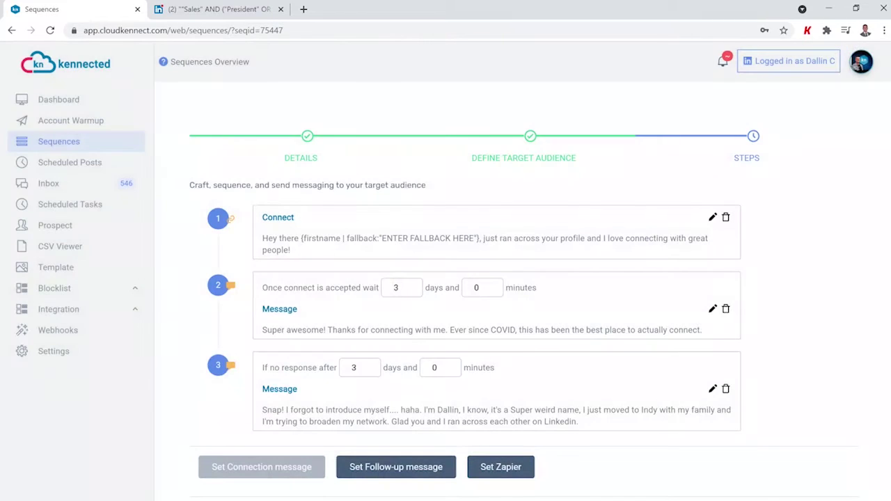
{"action": "left_click", "coordinate": [395, 466]}
{"action": "left_click", "coordinate": [335, 135]}
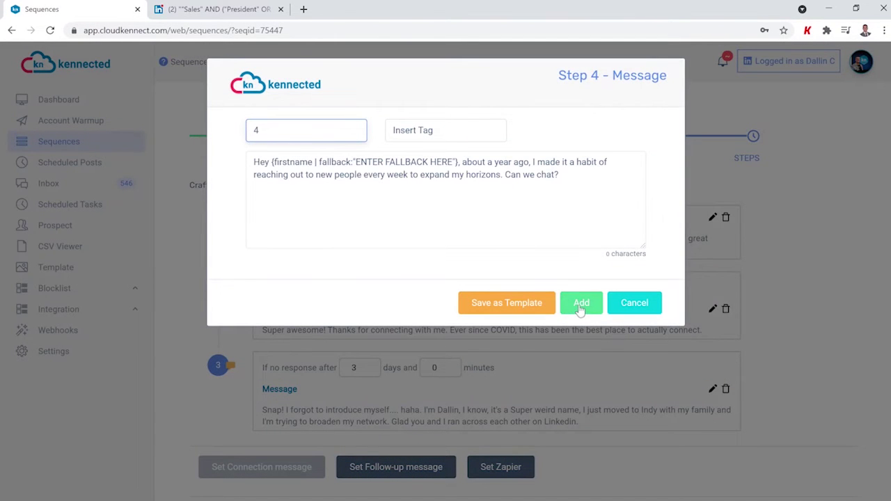
{"action": "left_click", "coordinate": [581, 305]}
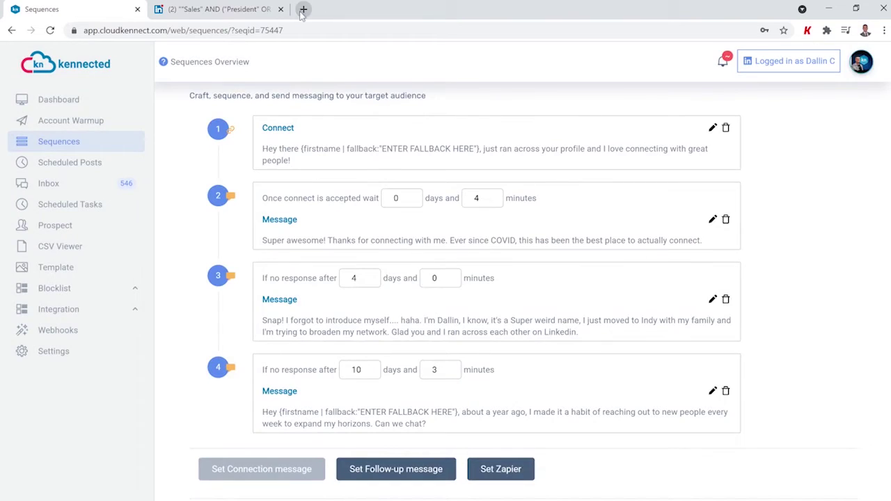
{"action": "left_click", "coordinate": [303, 9]}
{"action": "left_click", "coordinate": [630, 50]}
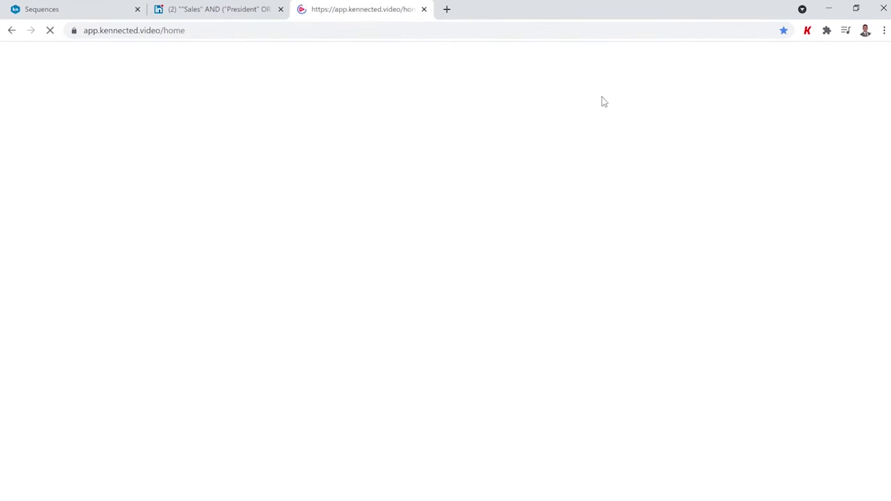
Step: Copy a video's Social share URL in Kennected Video and reopen the step 2 message for editing
{"action": "left_click", "coordinate": [670, 376]}
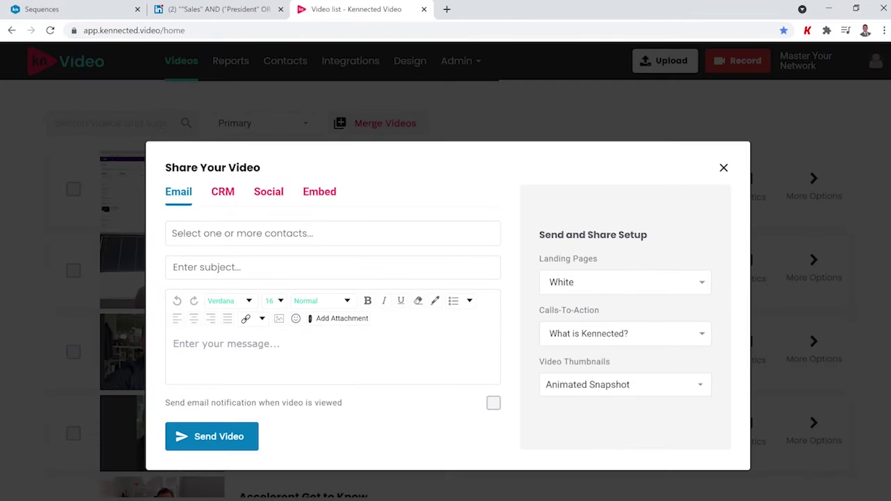
{"action": "left_click", "coordinate": [274, 199]}
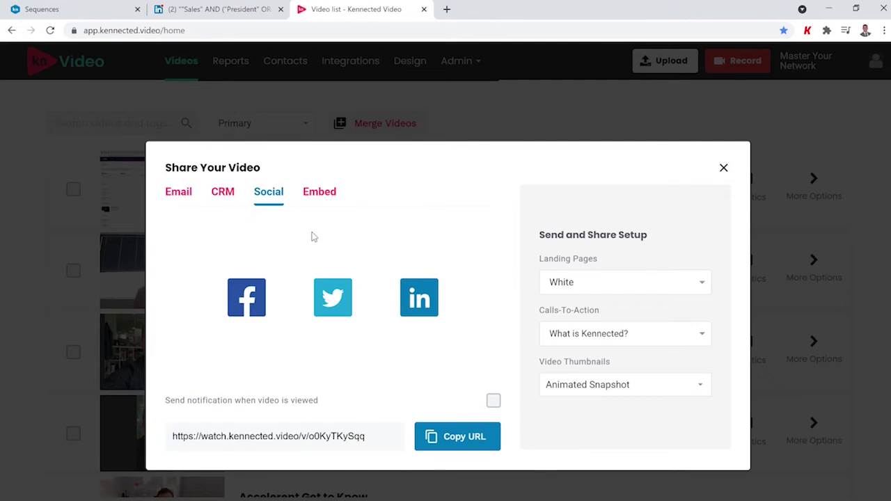
{"action": "left_click", "coordinate": [458, 442]}
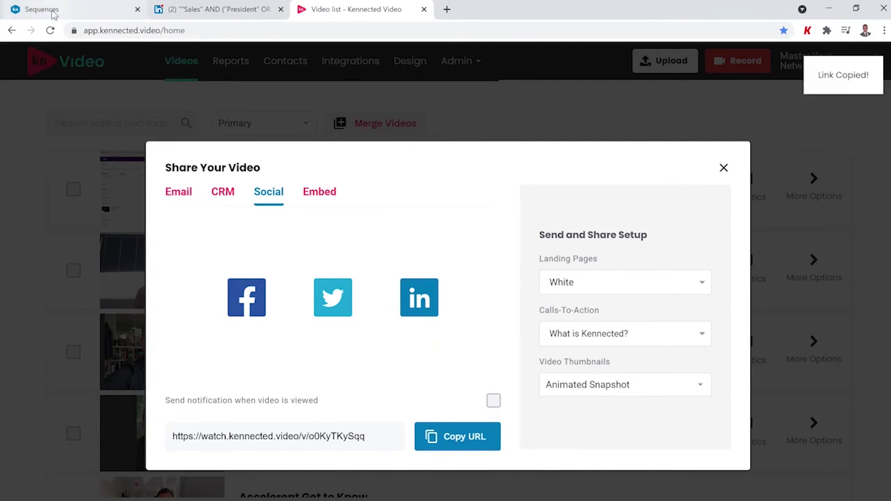
{"action": "left_click", "coordinate": [77, 9]}
{"action": "left_click", "coordinate": [713, 219]}
Step: Paste the video link into the step 2 message and set its wait to 0 days 4 minutes
{"action": "key", "text": "Return"}
{"action": "key", "text": "Return"}
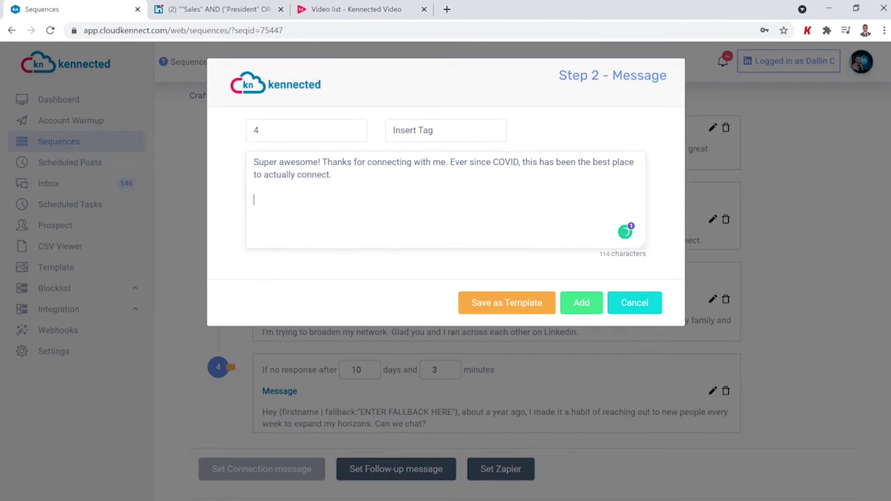
{"action": "key", "text": "ctrl+v"}
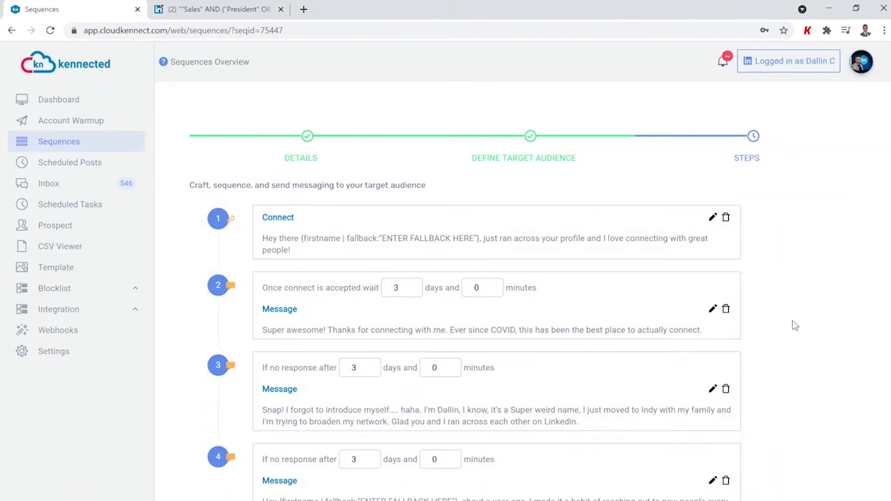
{"action": "scroll", "coordinate": [794, 325], "scroll_direction": "down", "scroll_amount": 1}
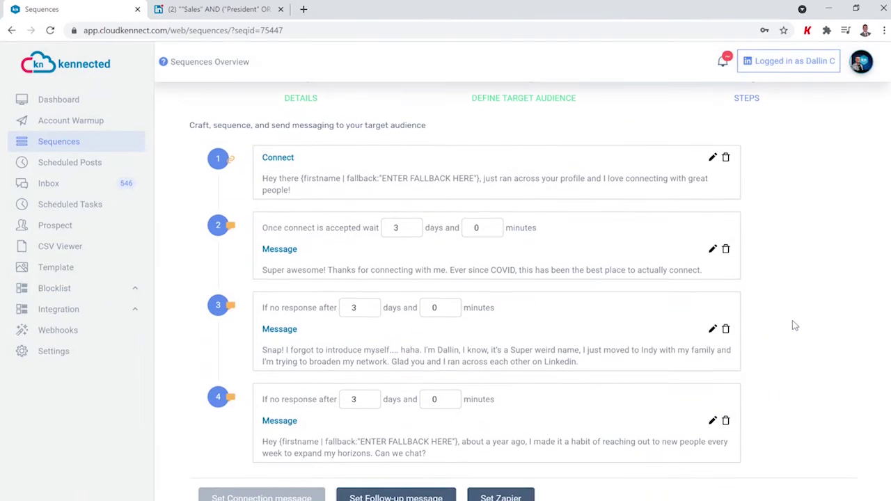
{"action": "double_click", "coordinate": [396, 228]}
{"action": "type", "text": "0"}
{"action": "key", "text": "Tab"}
{"action": "type", "text": "4"}
Step: Set step 3 to wait 4 days and step 4 to wait 10 days 3 minutes
{"action": "double_click", "coordinate": [356, 308]}
{"action": "type", "text": "4"}
{"action": "double_click", "coordinate": [354, 400]}
{"action": "type", "text": "10"}
{"action": "key", "text": "Tab"}
{"action": "type", "text": "3"}
Step: Set the Withdraw request value to 3 days
{"action": "scroll", "coordinate": [735, 410], "scroll_direction": "down", "scroll_amount": 2}
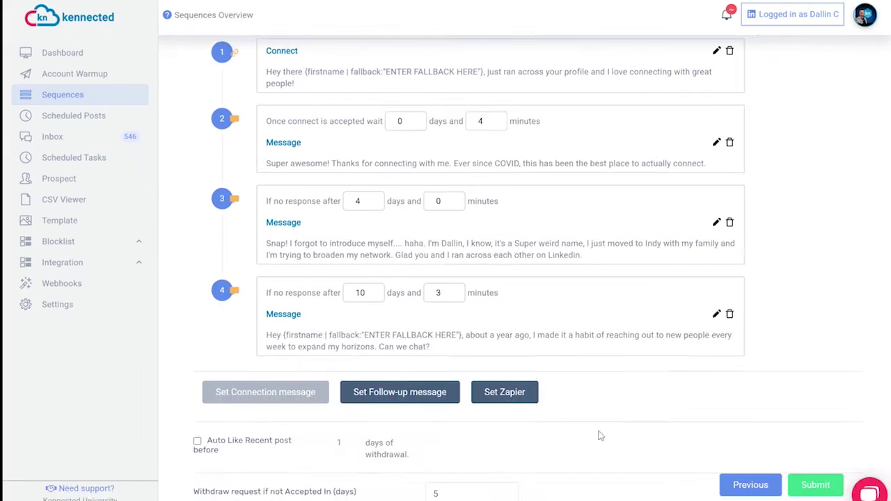
{"action": "double_click", "coordinate": [436, 464]}
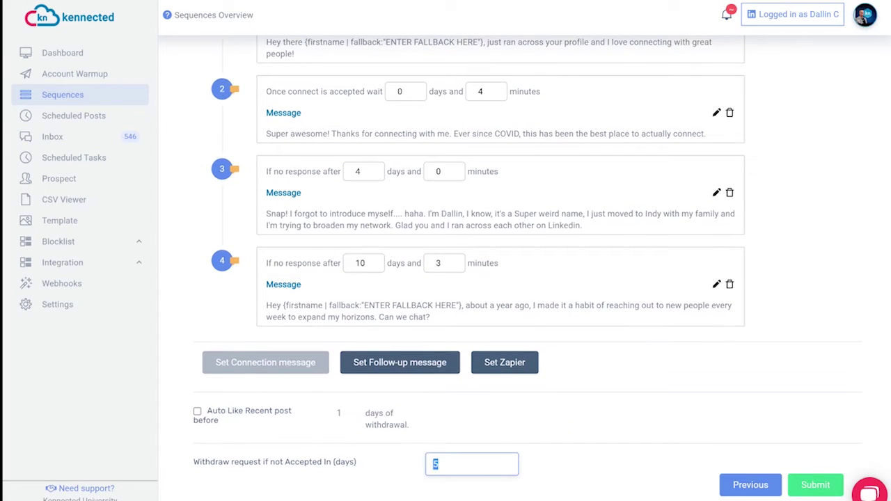
{"action": "type", "text": "3"}
{"action": "left_click", "coordinate": [791, 340]}
Step: Give the Sales Presidents and CEOs sequence a per-day limit of 10 and start it
{"action": "scroll", "coordinate": [808, 341], "scroll_direction": "up", "scroll_amount": 3}
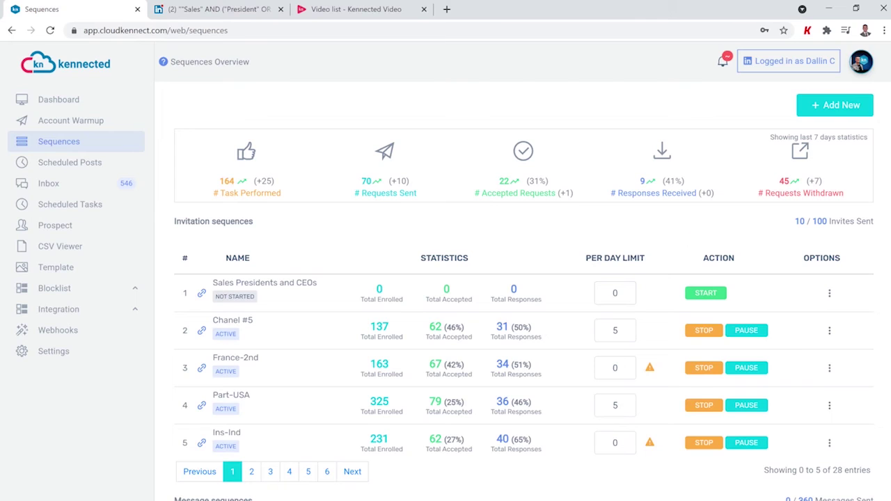
{"action": "double_click", "coordinate": [615, 293]}
{"action": "type", "text": "10"}
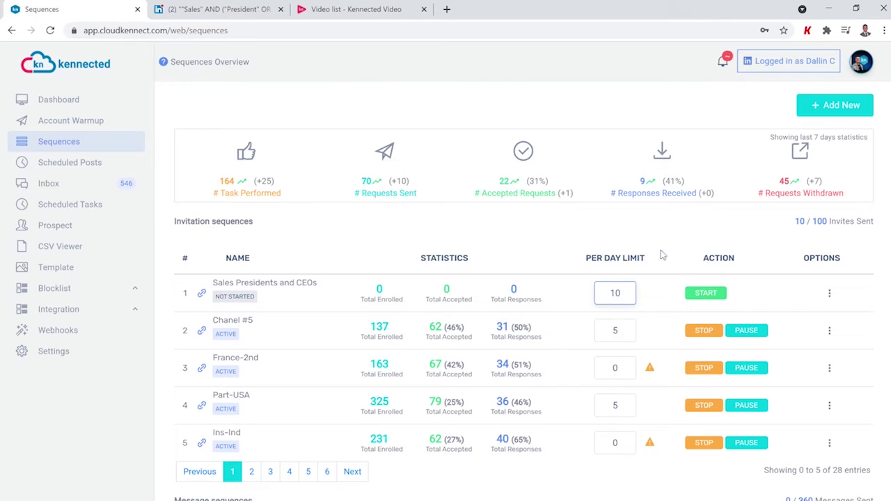
{"action": "left_click", "coordinate": [706, 293]}
Step: View, then close, the Personal Details of two responded prospects in the Prospect list
{"action": "left_click", "coordinate": [59, 234]}
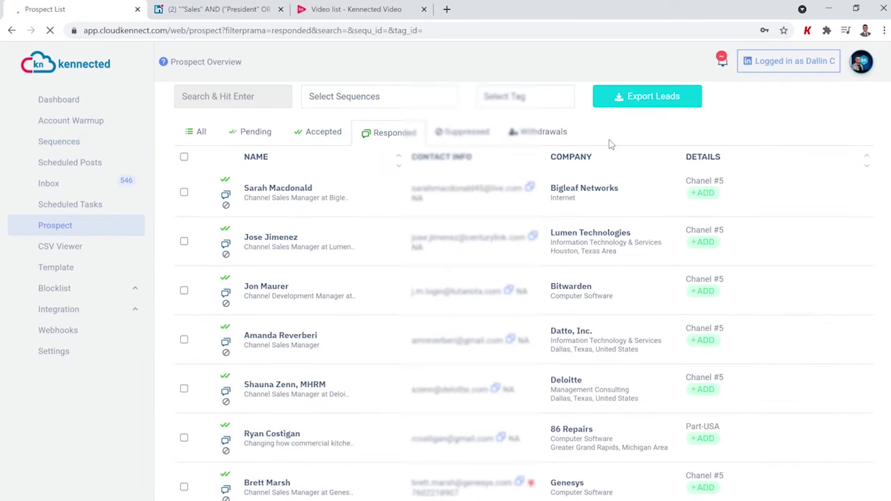
{"action": "scroll", "coordinate": [633, 185], "scroll_direction": "down", "scroll_amount": 5}
{"action": "scroll", "coordinate": [632, 186], "scroll_direction": "up", "scroll_amount": 2}
{"action": "scroll", "coordinate": [632, 185], "scroll_direction": "up", "scroll_amount": 4}
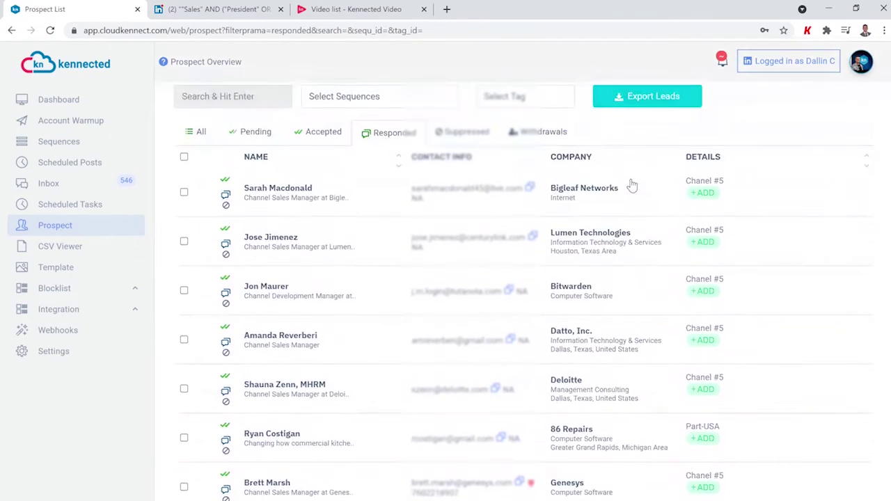
{"action": "left_click", "coordinate": [284, 200]}
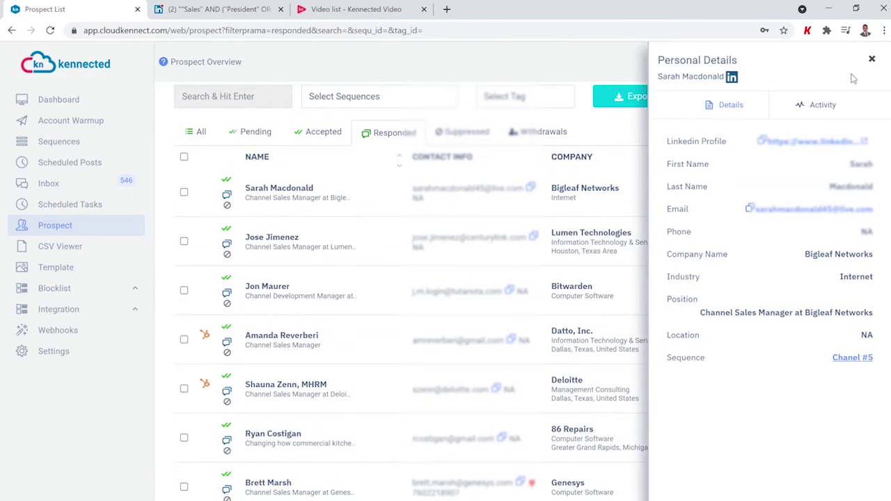
{"action": "left_click", "coordinate": [871, 60]}
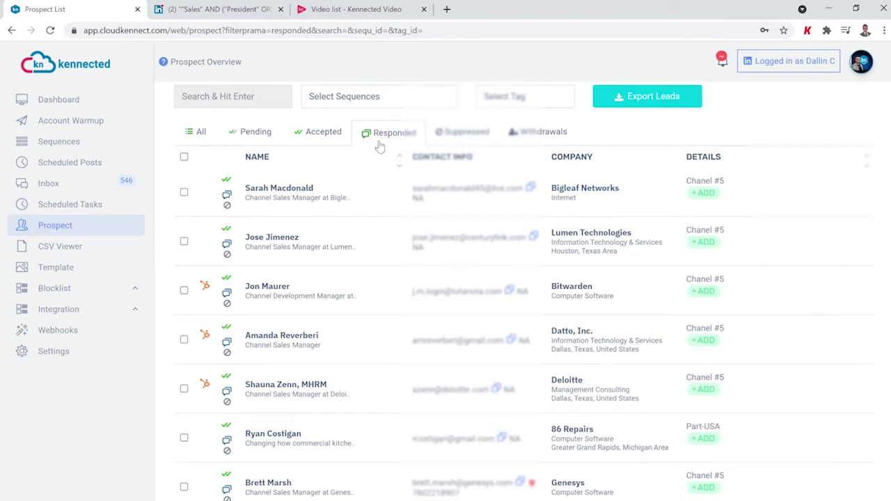
{"action": "left_click", "coordinate": [274, 298]}
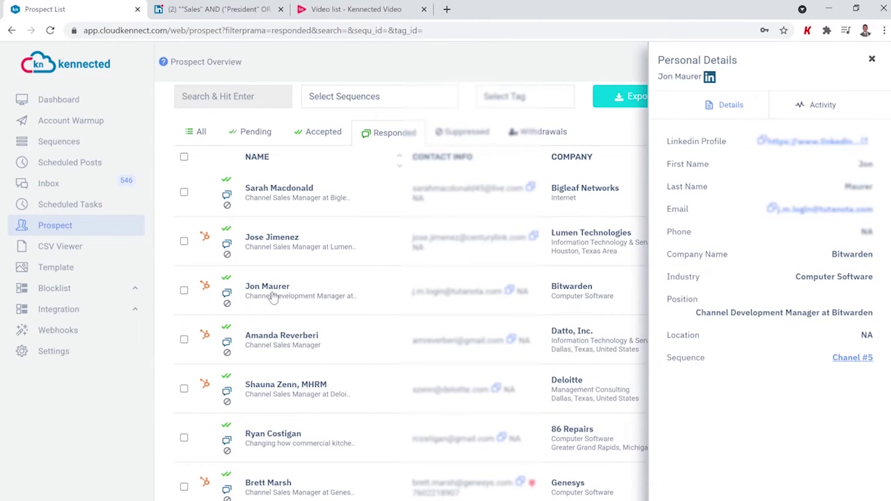
{"action": "left_click", "coordinate": [871, 59]}
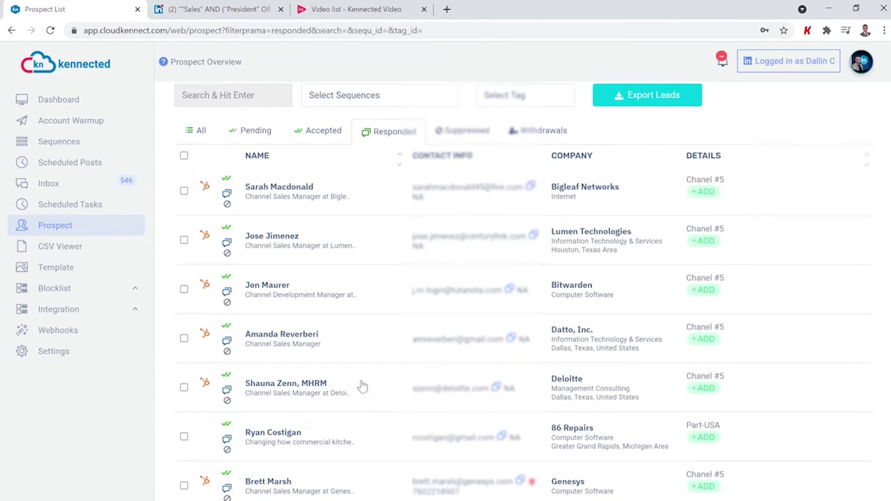
{"action": "scroll", "coordinate": [444, 320], "scroll_direction": "down", "scroll_amount": 5}
{"action": "scroll", "coordinate": [444, 321], "scroll_direction": "up", "scroll_amount": 5}
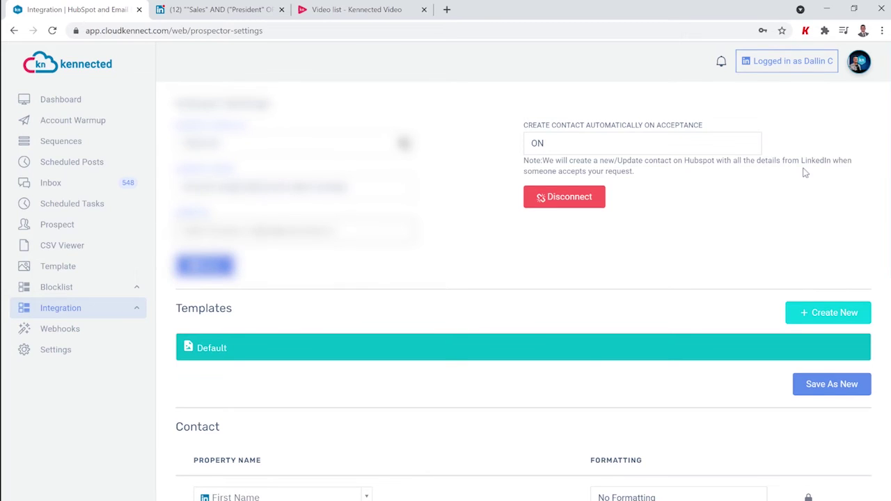
Step: Scroll down the sidebar and expand Integration to reveal its sub-pages, including Scheduled Tasks
{"action": "scroll", "coordinate": [522, 292], "scroll_direction": "down", "scroll_amount": 3}
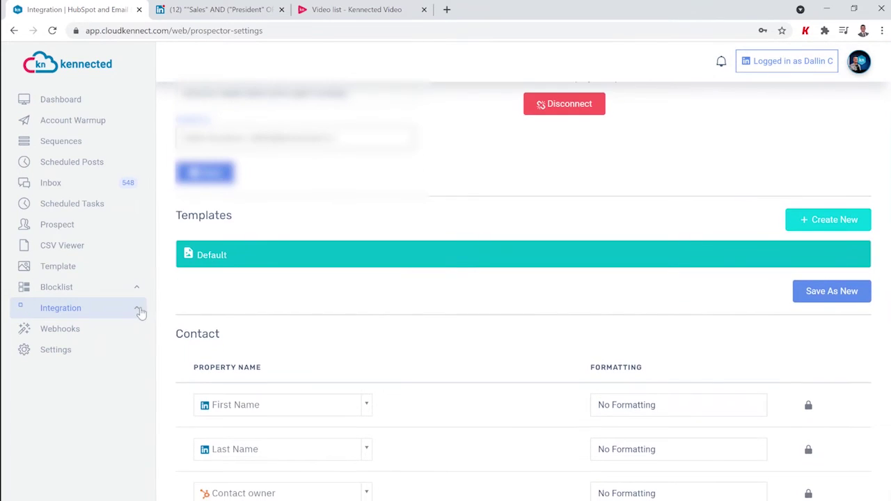
{"action": "left_click", "coordinate": [139, 311]}
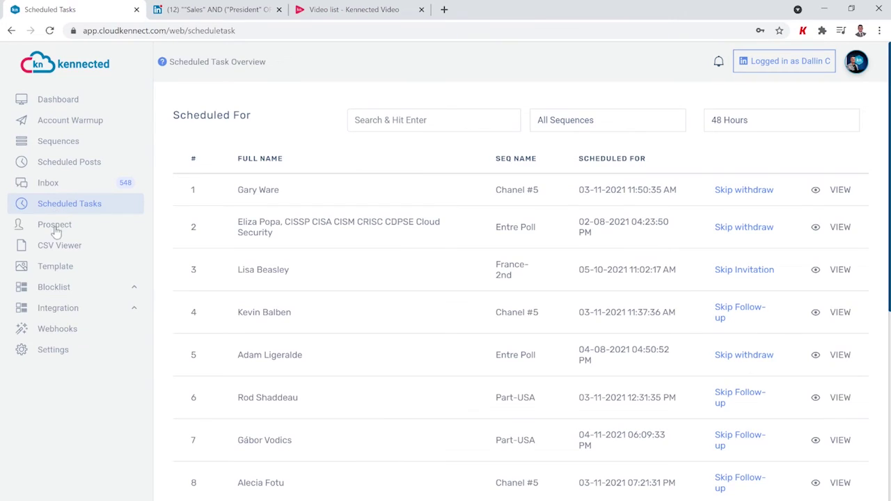
Step: Browse the Prospect, CSV Viewer and Template pages, then open the Company blocklist
{"action": "left_click", "coordinate": [56, 232]}
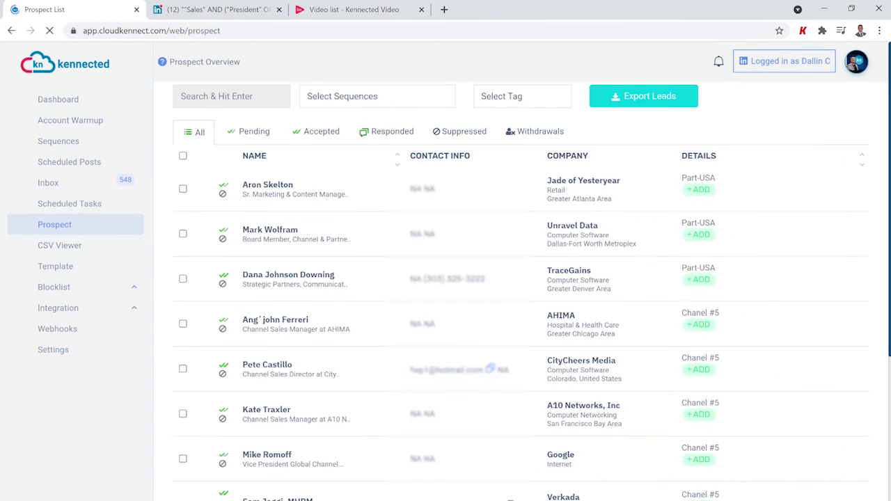
{"action": "left_click", "coordinate": [53, 252]}
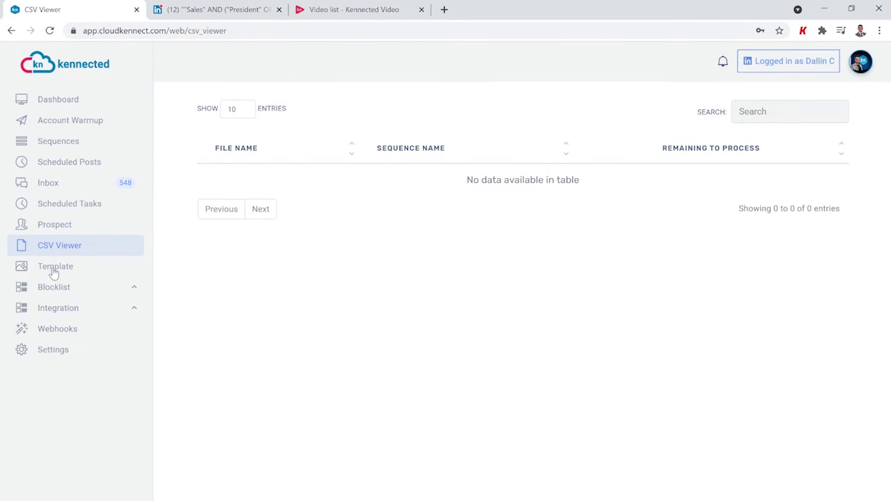
{"action": "left_click", "coordinate": [54, 271]}
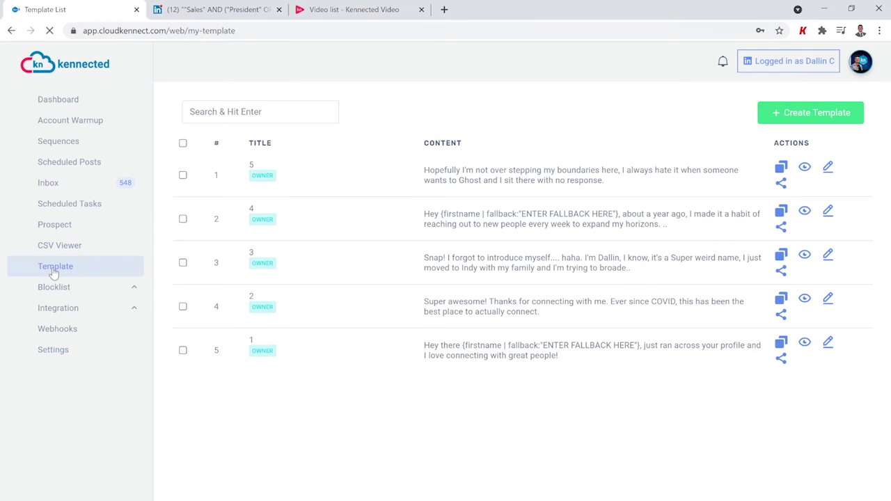
{"action": "left_click", "coordinate": [56, 291]}
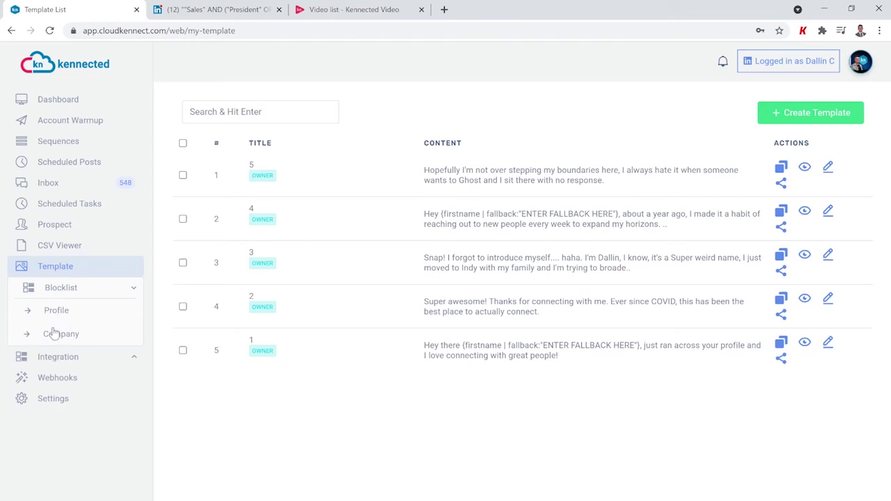
{"action": "left_click", "coordinate": [52, 334]}
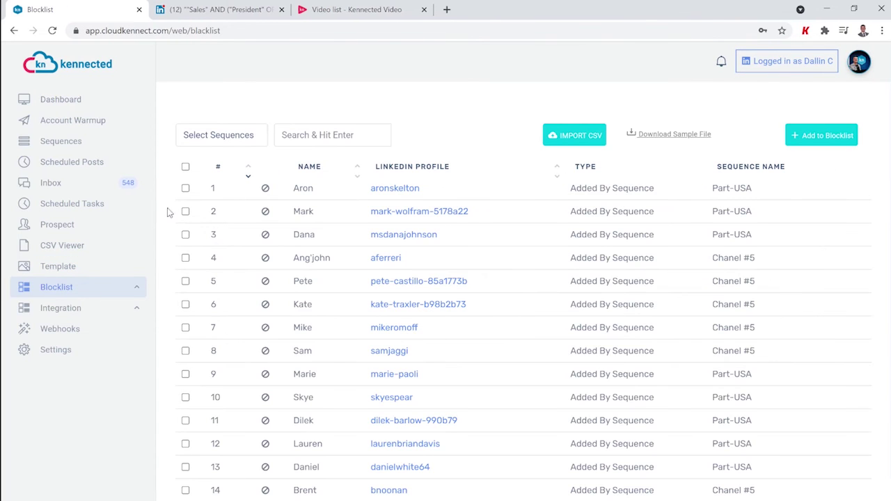
Step: Scan the Blocklist entries, check Scheduled Posts, then go to the Inbox of conversations
{"action": "scroll", "coordinate": [227, 183], "scroll_direction": "down", "scroll_amount": 2}
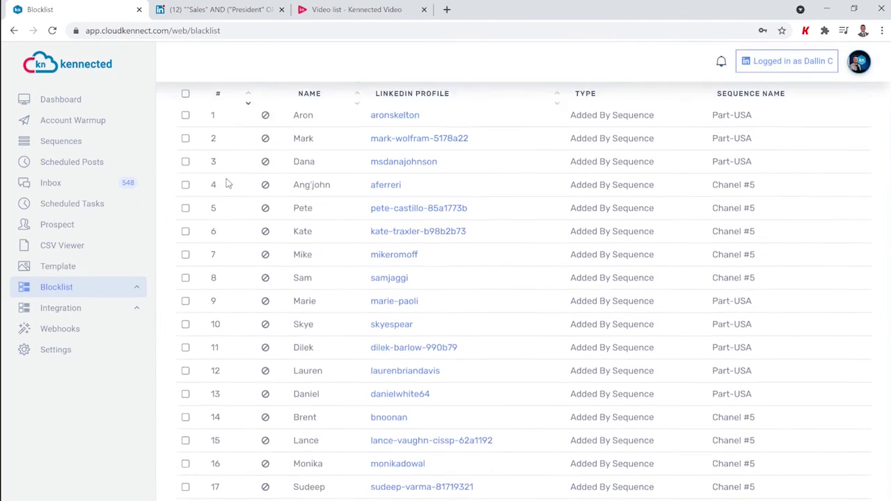
{"action": "scroll", "coordinate": [226, 182], "scroll_direction": "up", "scroll_amount": 2}
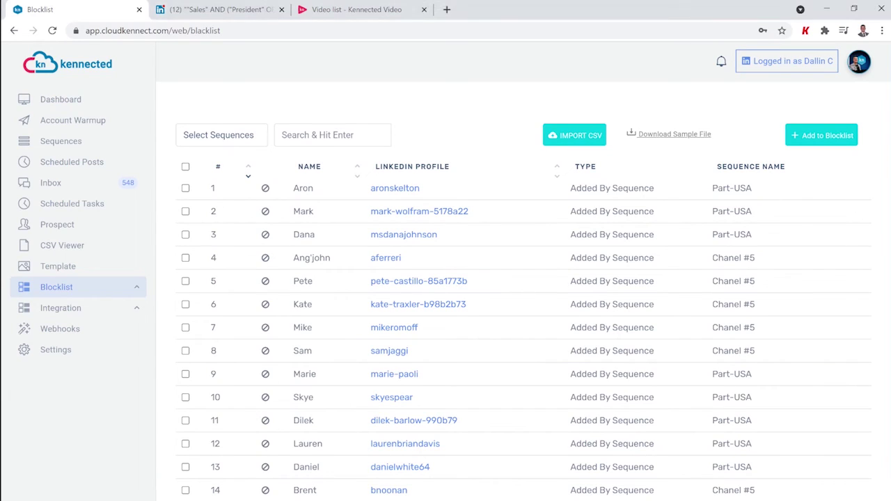
{"action": "left_click", "coordinate": [56, 168]}
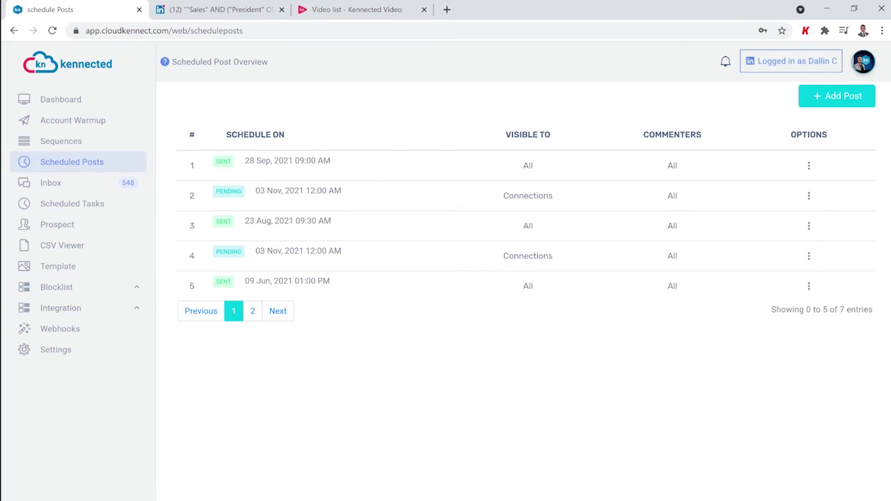
{"action": "left_click", "coordinate": [61, 184]}
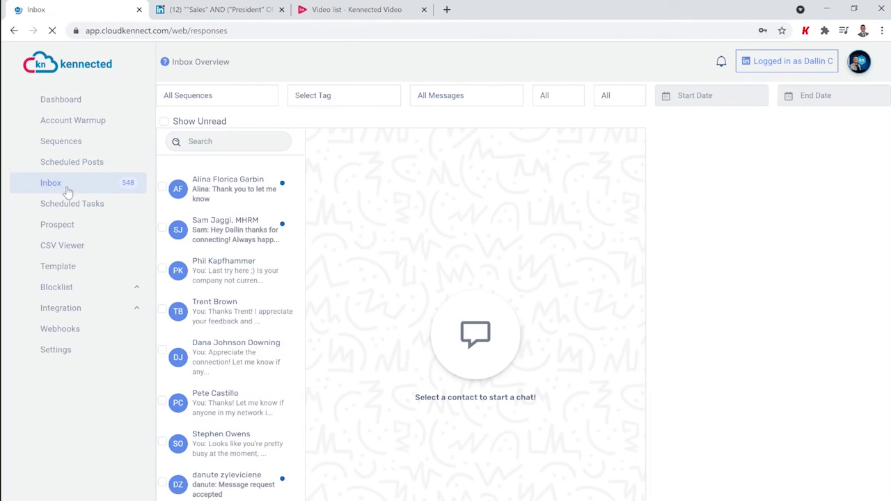